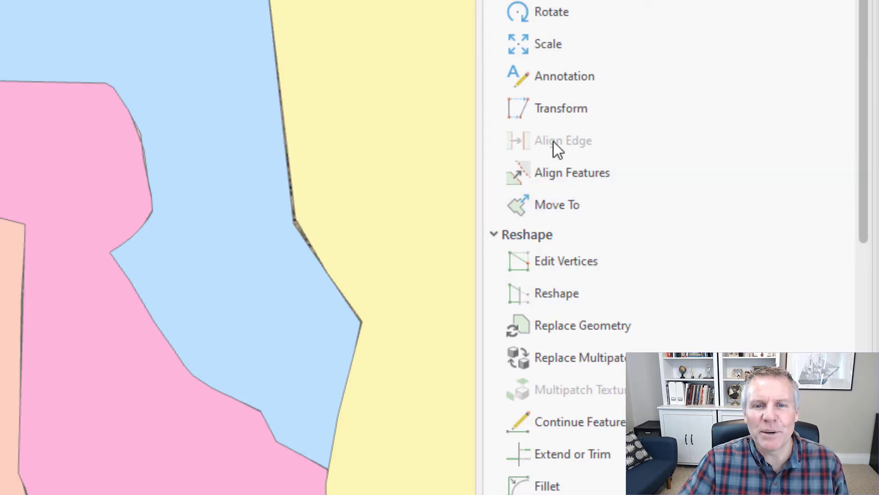
Enable Map Topology for editing and start the Align Edge tool.
{"action": "mouse_move", "coordinate": [553, 141]}
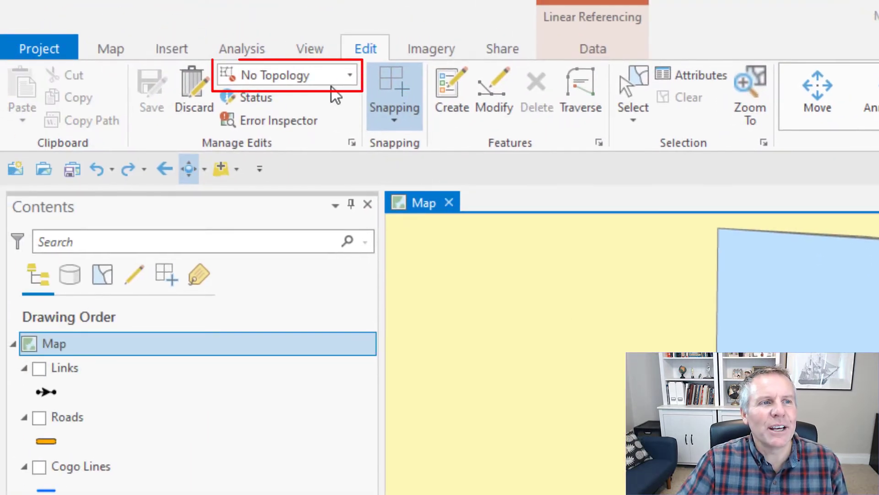
{"action": "left_click", "coordinate": [350, 75]}
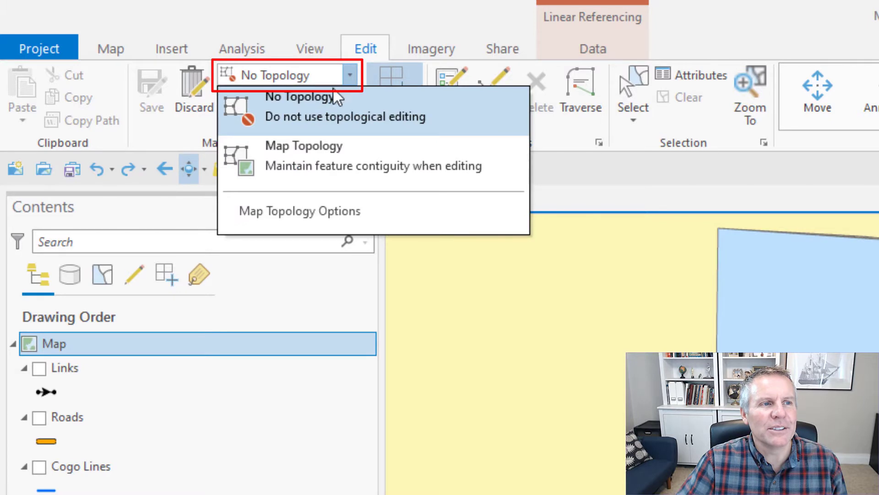
{"action": "left_click", "coordinate": [287, 166]}
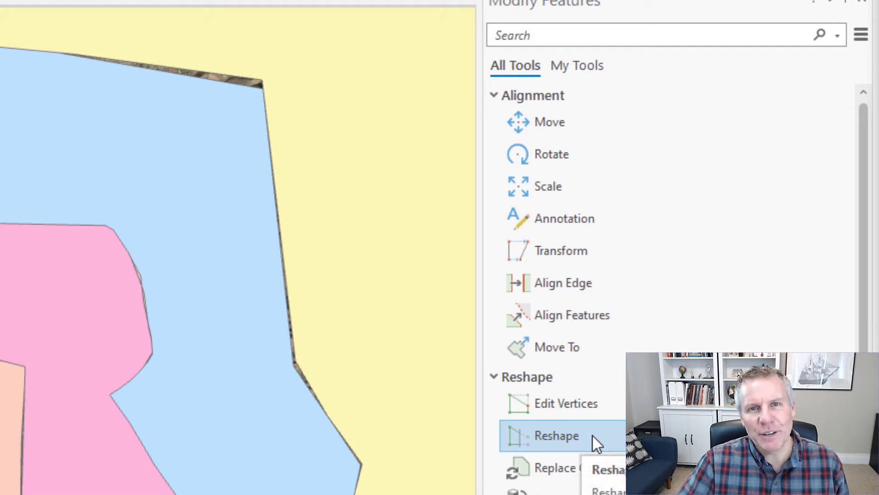
{"action": "left_click", "coordinate": [567, 287]}
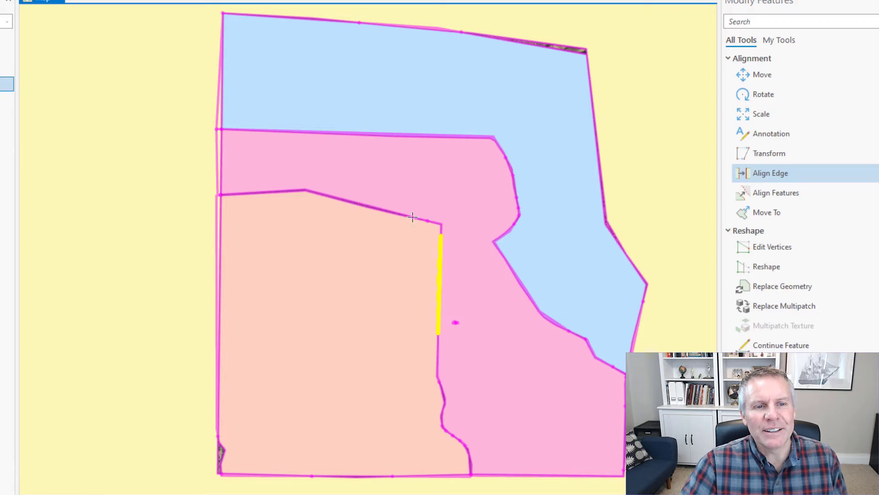
Align the yellow zone's inner edge to the blue zone's edge, closing the gap at the blue zone's upper-right corner.
{"action": "scroll", "coordinate": [427, 226], "scroll_direction": "up", "scroll_amount": 1}
{"action": "scroll", "coordinate": [428, 226], "scroll_direction": "up", "scroll_amount": 2}
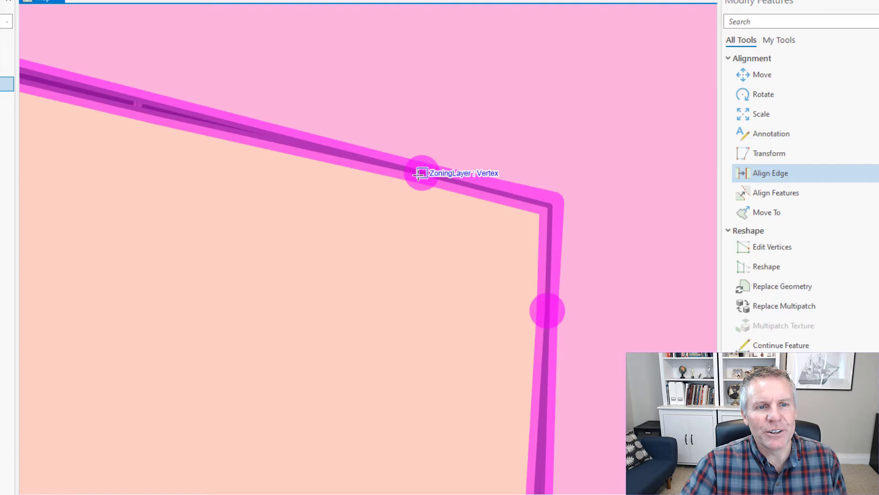
{"action": "scroll", "coordinate": [343, 374], "scroll_direction": "down", "scroll_amount": 2}
{"action": "scroll", "coordinate": [339, 377], "scroll_direction": "down", "scroll_amount": 2}
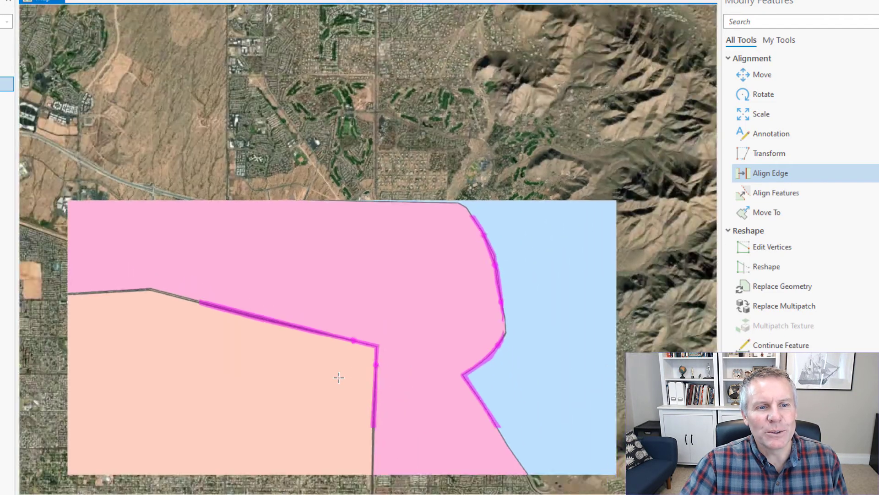
{"action": "scroll", "coordinate": [339, 376], "scroll_direction": "down", "scroll_amount": 2}
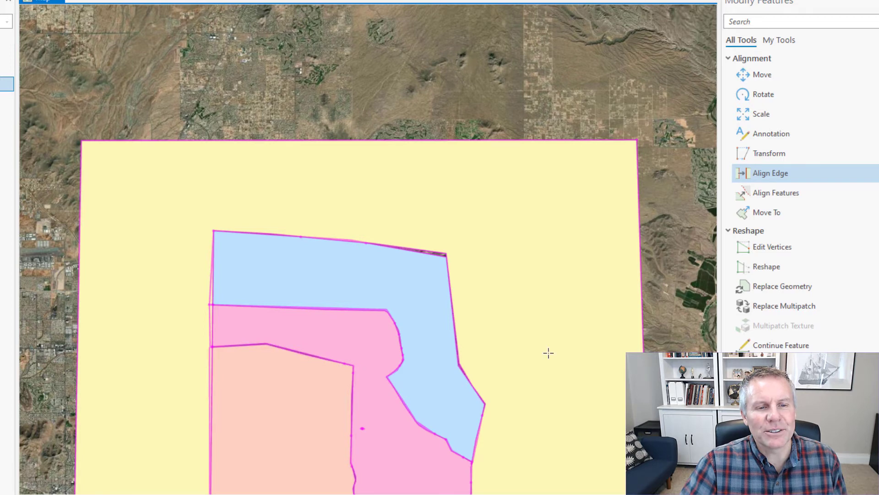
{"action": "left_click_drag", "start_coordinate": [548, 353], "coordinate": [591, 226]}
{"action": "scroll", "coordinate": [586, 202], "scroll_direction": "up", "scroll_amount": 2}
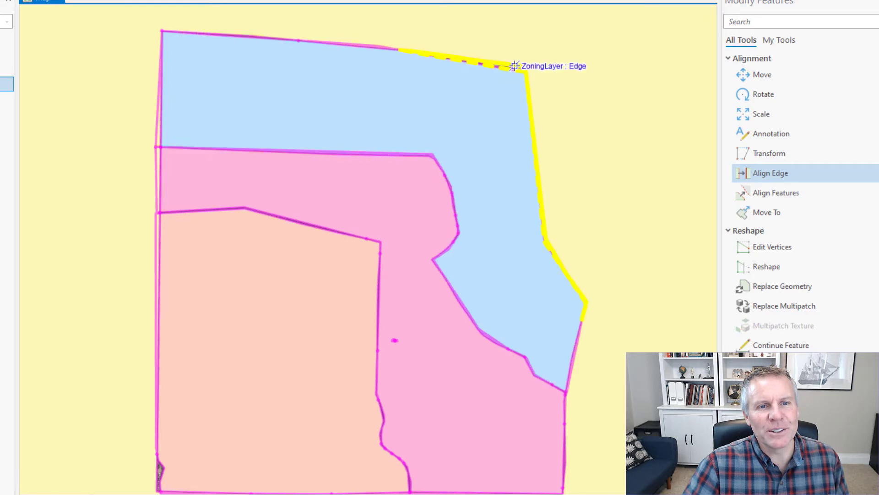
{"action": "scroll", "coordinate": [507, 69], "scroll_direction": "up", "scroll_amount": 5}
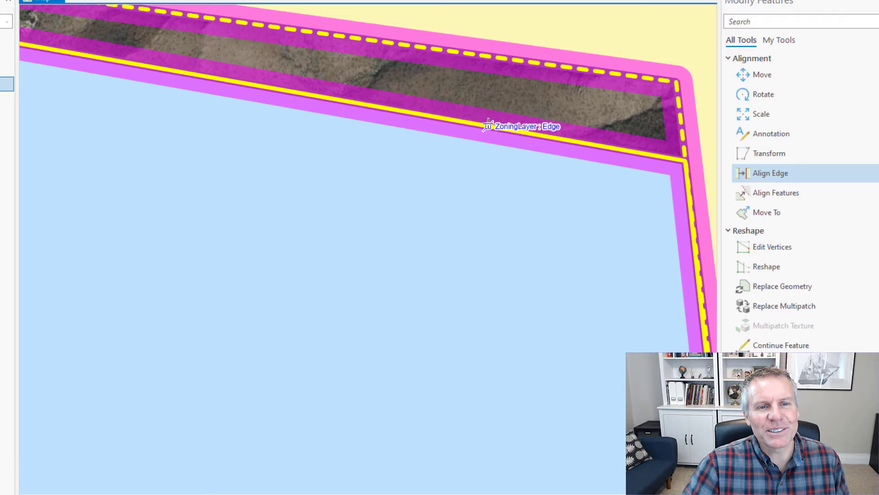
{"action": "left_click", "coordinate": [485, 117]}
{"action": "left_click", "coordinate": [490, 83]}
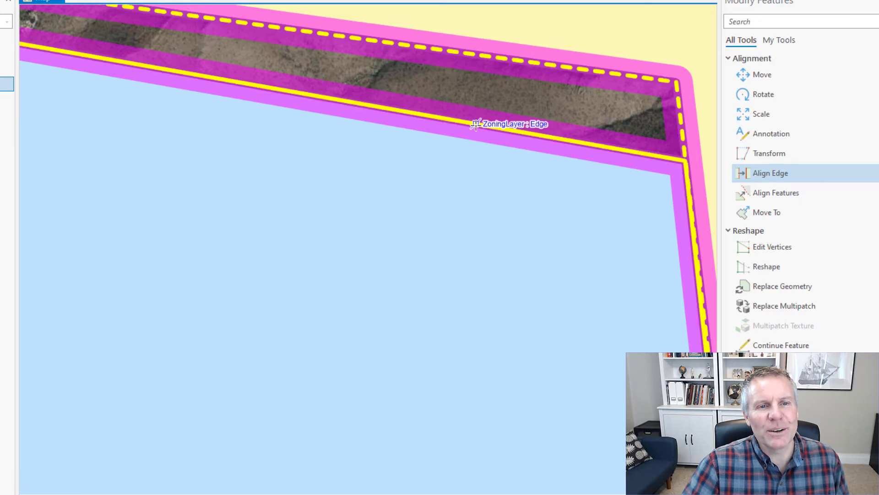
{"action": "left_click", "coordinate": [481, 117]}
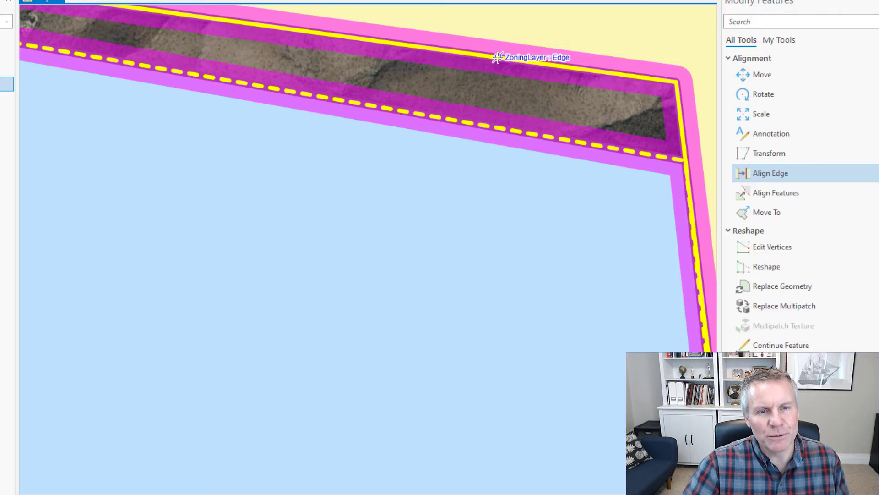
{"action": "left_click", "coordinate": [497, 57]}
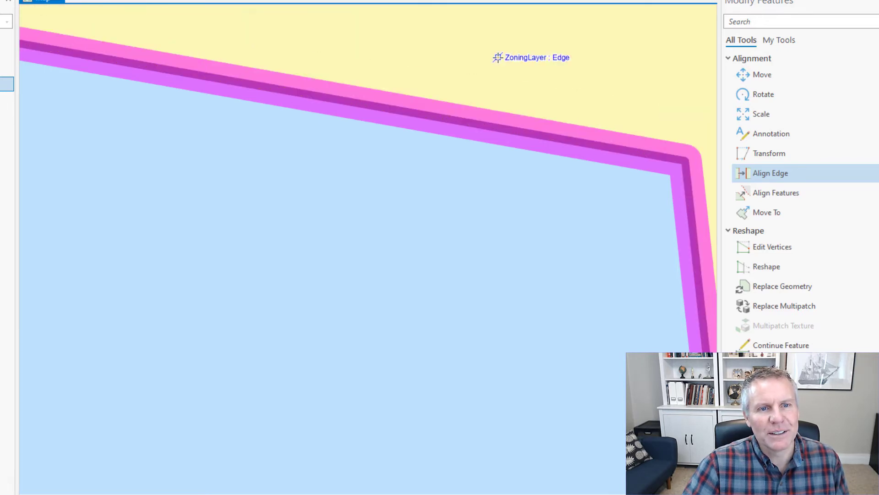
Try to align the outer edge shared by the blue and yellow zones with the blue zone's remaining boundary.
{"action": "scroll", "coordinate": [494, 322], "scroll_direction": "down", "scroll_amount": 2}
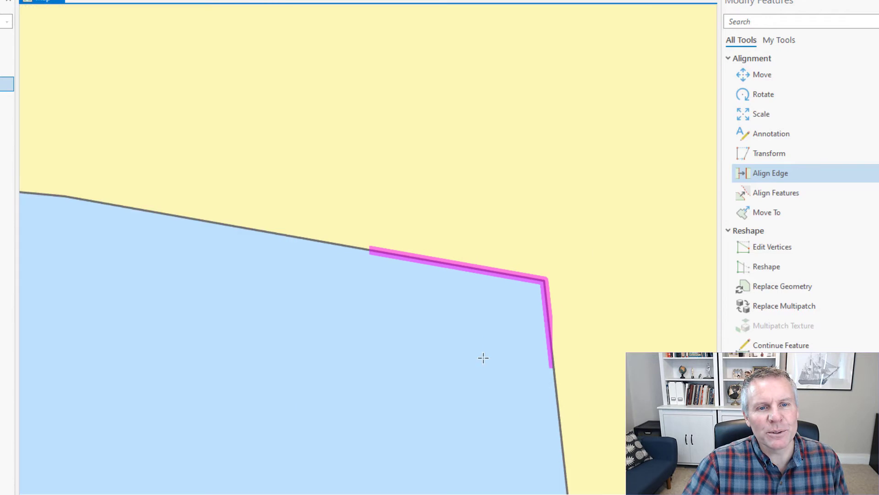
{"action": "left_click_drag", "start_coordinate": [449, 430], "coordinate": [460, 293]}
{"action": "scroll", "coordinate": [459, 293], "scroll_direction": "down", "scroll_amount": 1}
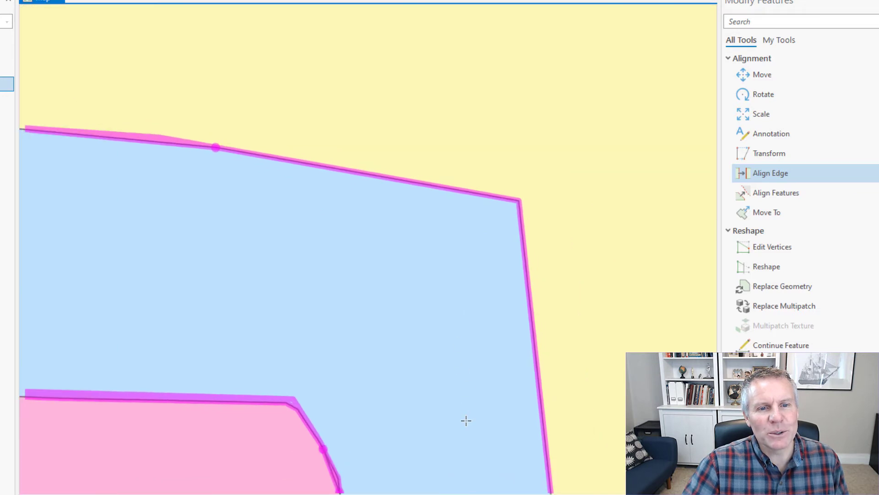
{"action": "scroll", "coordinate": [463, 418], "scroll_direction": "down", "scroll_amount": 1}
{"action": "left_click_drag", "start_coordinate": [463, 418], "coordinate": [417, 213]}
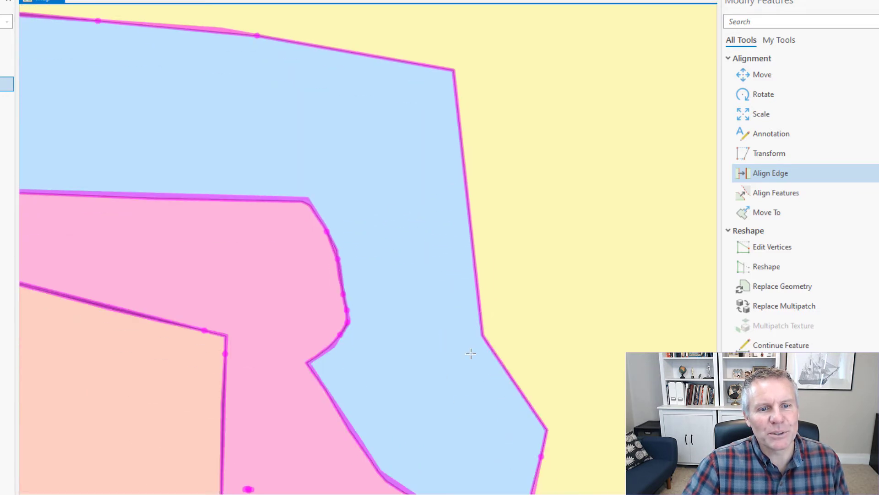
{"action": "left_click", "coordinate": [257, 35]}
{"action": "double_click", "coordinate": [542, 456]}
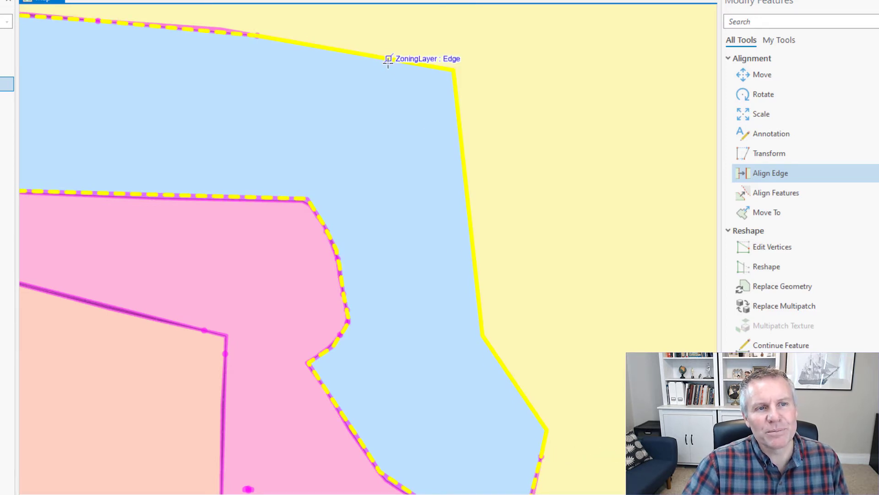
{"action": "left_click", "coordinate": [464, 161]}
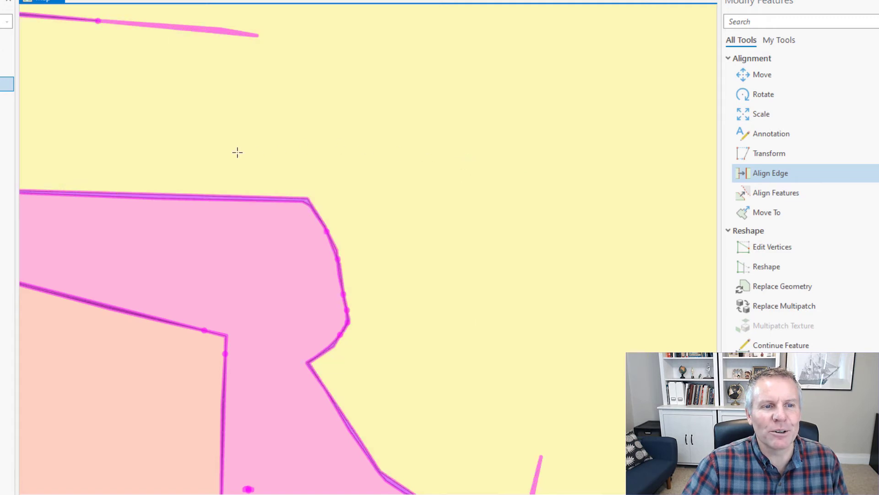
Undo the last edge alignment on the blue zone.
{"action": "left_click_drag", "start_coordinate": [237, 152], "coordinate": [429, 147]}
{"action": "left_click", "coordinate": [402, 193]}
{"action": "scroll", "coordinate": [393, 203], "scroll_direction": "down", "scroll_amount": 2}
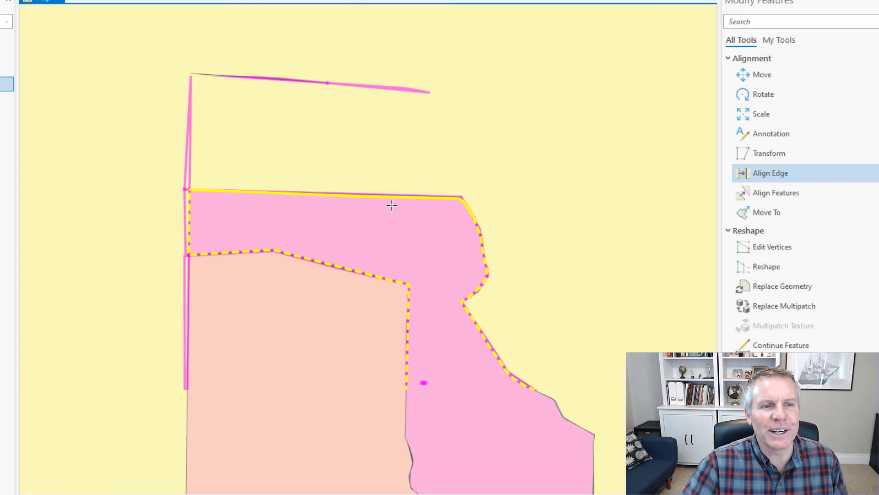
{"action": "left_click", "coordinate": [545, 123]}
{"action": "left_click", "coordinate": [549, 122]}
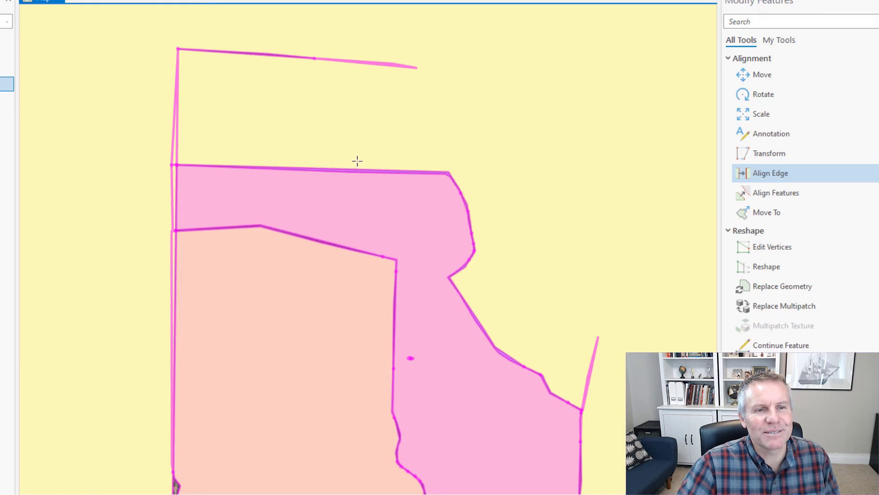
{"action": "left_click", "coordinate": [466, 258]}
{"action": "left_click", "coordinate": [466, 259]}
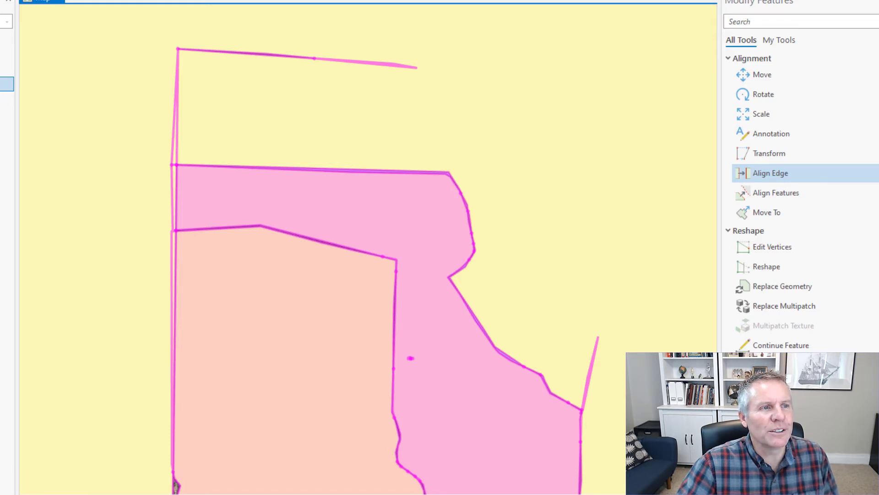
Align the blue zone's edge to the pink zone's edge at the small gap on the curved upper-right boundary.
{"action": "scroll", "coordinate": [442, 220], "scroll_direction": "up", "scroll_amount": 2}
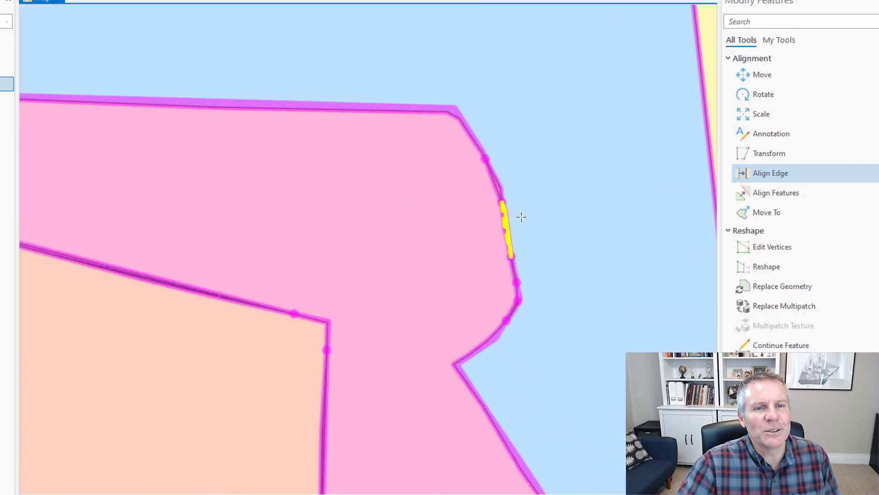
{"action": "scroll", "coordinate": [522, 217], "scroll_direction": "up", "scroll_amount": 3}
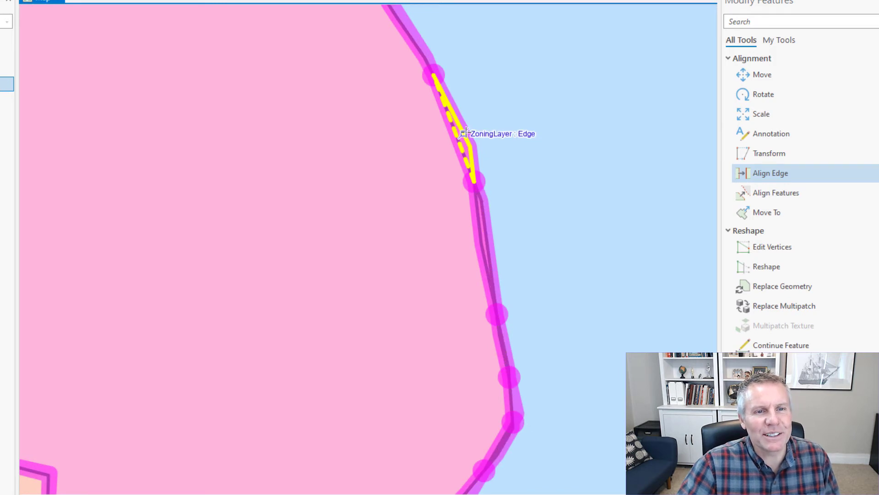
{"action": "left_click", "coordinate": [466, 132]}
Try to align the next edge segment down the pink zone's curved boundary.
{"action": "left_click", "coordinate": [486, 251]}
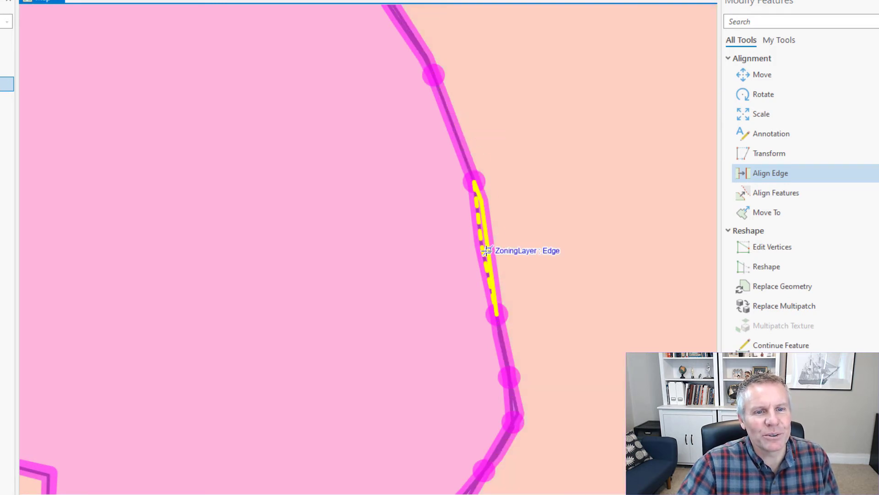
{"action": "left_click", "coordinate": [486, 250]}
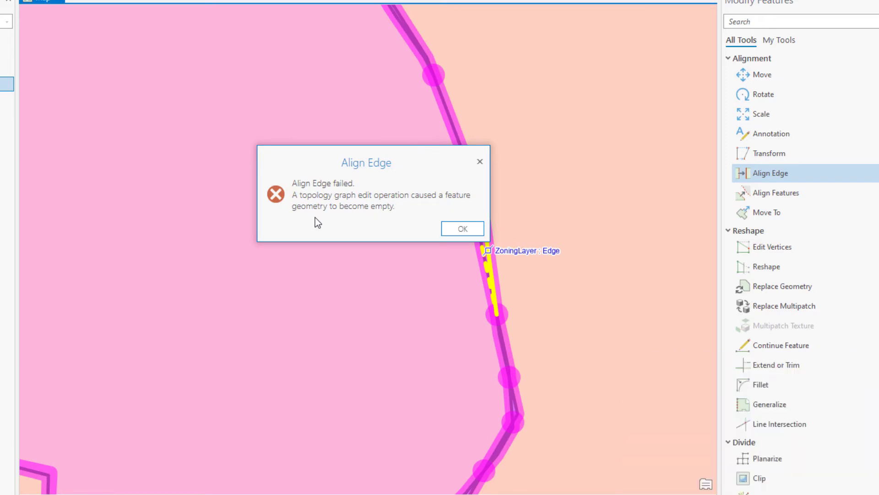
{"action": "left_click", "coordinate": [461, 233]}
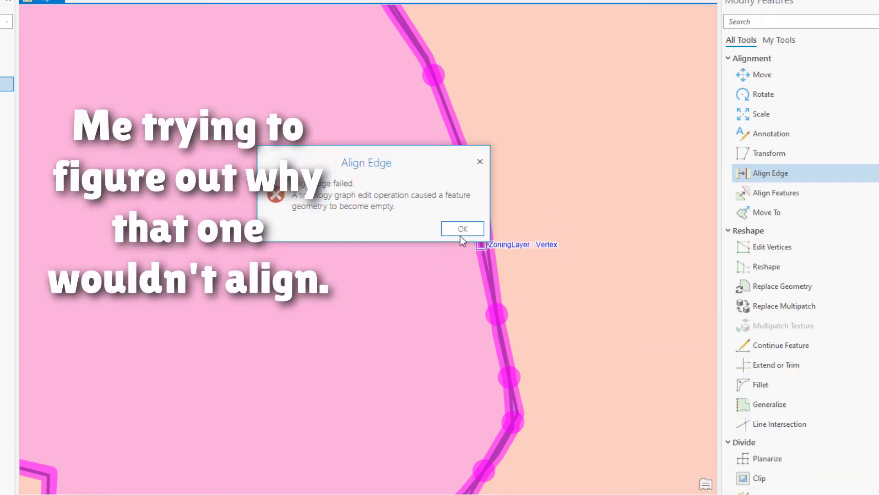
{"action": "left_click", "coordinate": [460, 236]}
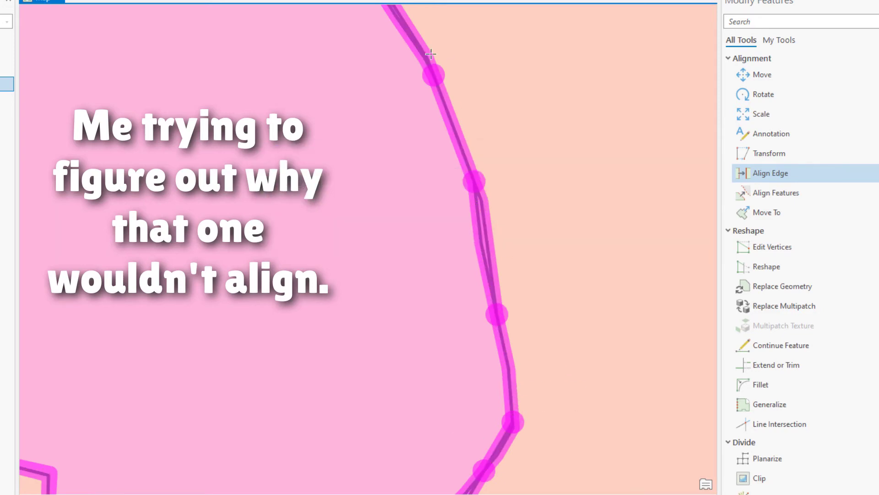
Align the edge between the pink and yellow zones along the pink zone's lower-right side, below the three-zone junction.
{"action": "left_click_drag", "start_coordinate": [364, 375], "coordinate": [398, 158]}
{"action": "scroll", "coordinate": [414, 366], "scroll_direction": "down", "scroll_amount": 2}
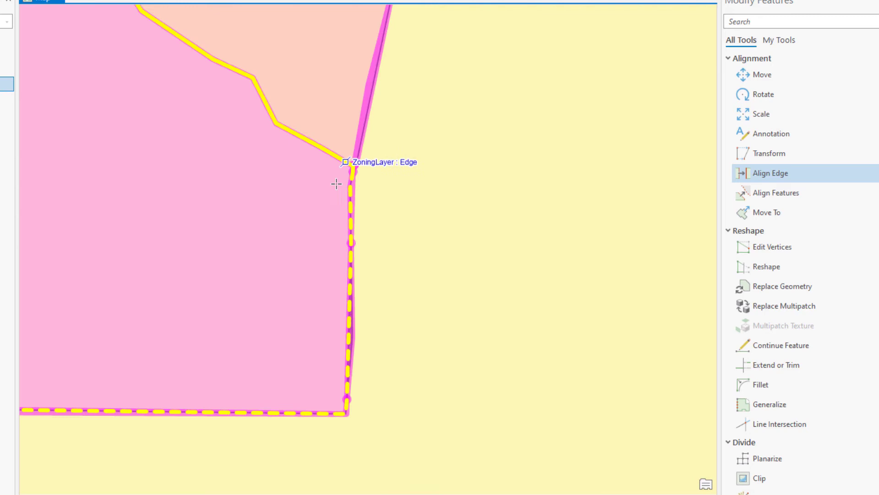
{"action": "scroll", "coordinate": [343, 220], "scroll_direction": "up", "scroll_amount": 2}
{"action": "left_click_drag", "start_coordinate": [310, 130], "coordinate": [309, 272]}
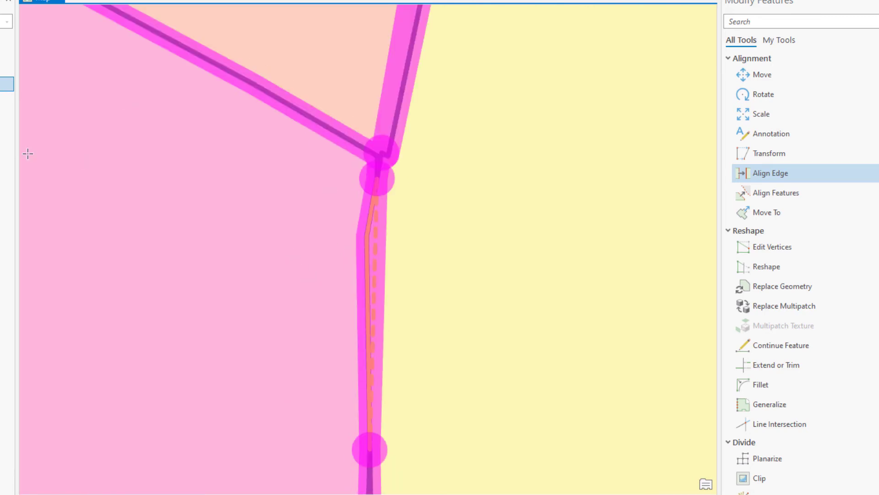
{"action": "scroll", "coordinate": [111, 166], "scroll_direction": "down", "scroll_amount": 2}
{"action": "left_click_drag", "start_coordinate": [153, 245], "coordinate": [399, 271]}
{"action": "left_click", "coordinate": [459, 424]}
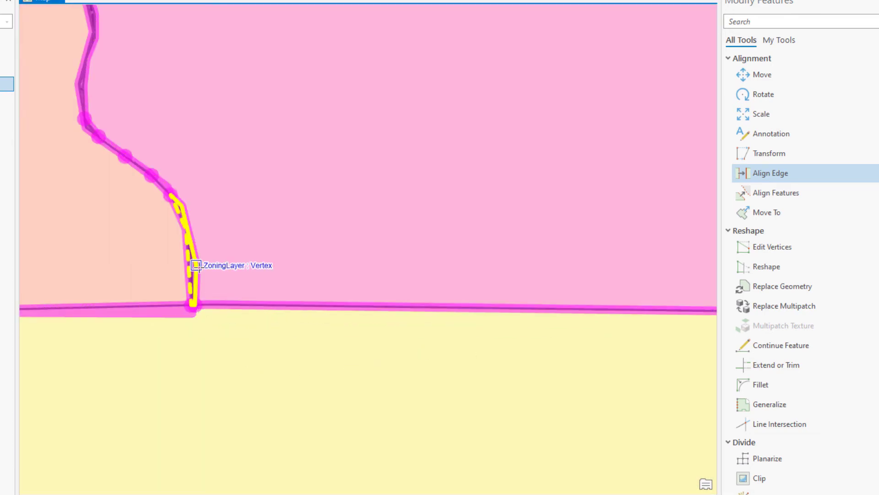
Try to align the winding boundary between the inner peach zone and the pink zone near its lower end.
{"action": "double_click", "coordinate": [194, 263]}
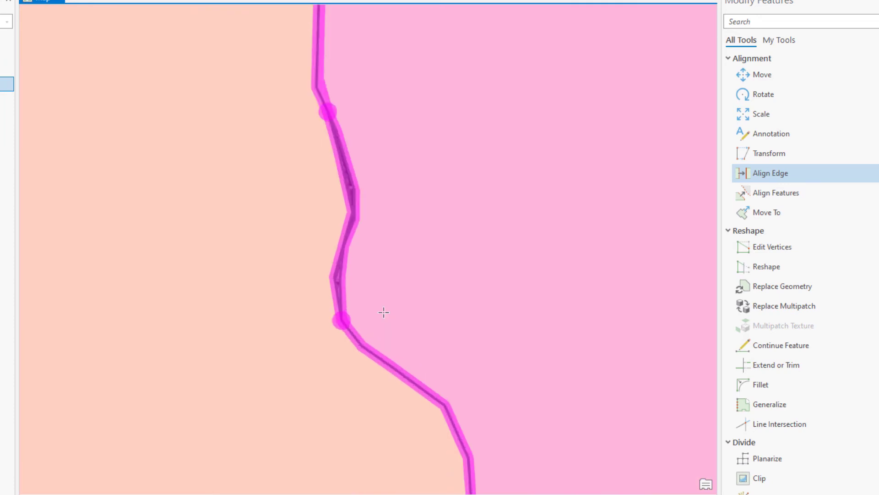
{"action": "scroll", "coordinate": [383, 309], "scroll_direction": "up", "scroll_amount": 1}
{"action": "double_click", "coordinate": [380, 234]}
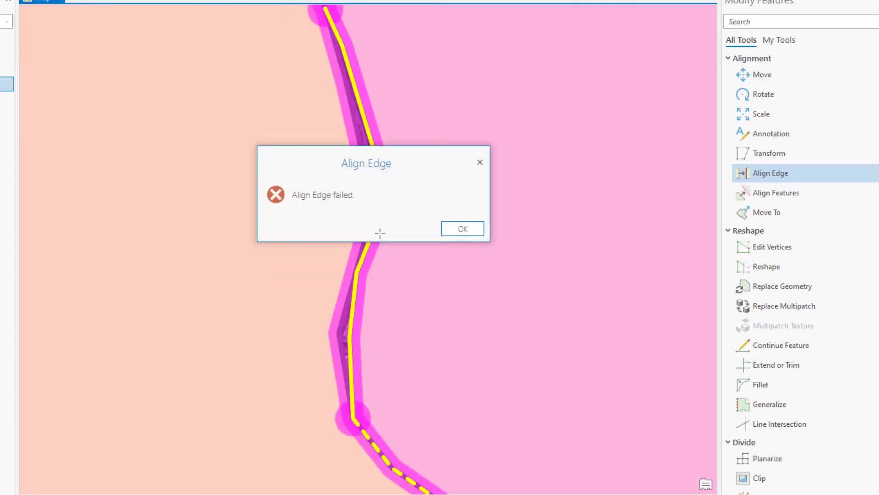
{"action": "left_click", "coordinate": [463, 228]}
Align the peach-pink edge segment directly above the problem gap, and align the winding problem segment itself.
{"action": "scroll", "coordinate": [334, 305], "scroll_direction": "up", "scroll_amount": 2}
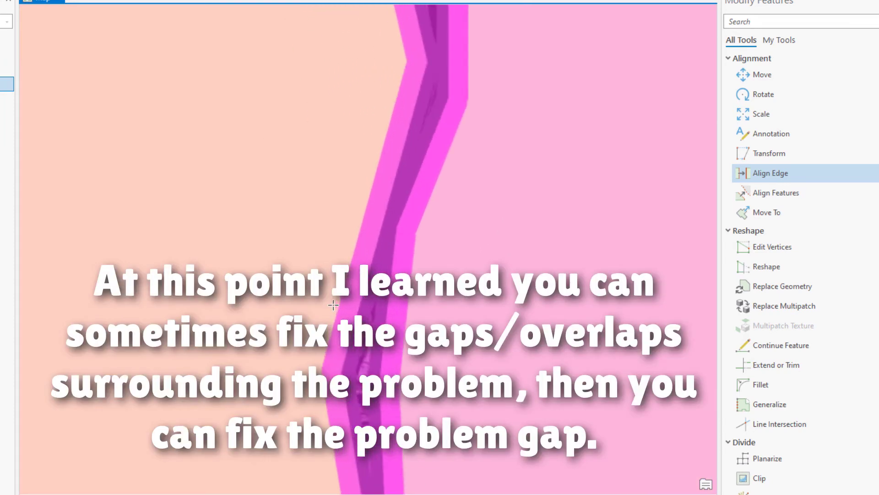
{"action": "scroll", "coordinate": [334, 305], "scroll_direction": "down", "scroll_amount": 4}
{"action": "scroll", "coordinate": [335, 237], "scroll_direction": "up", "scroll_amount": 3}
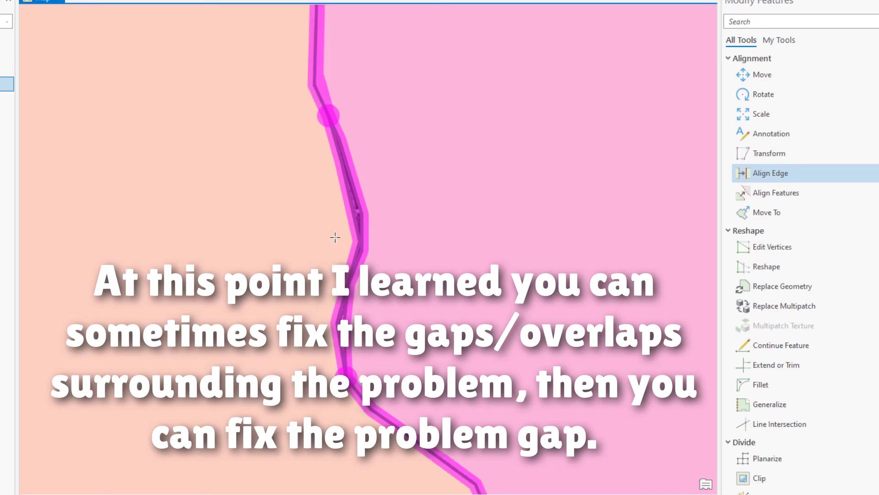
{"action": "left_click", "coordinate": [322, 95]}
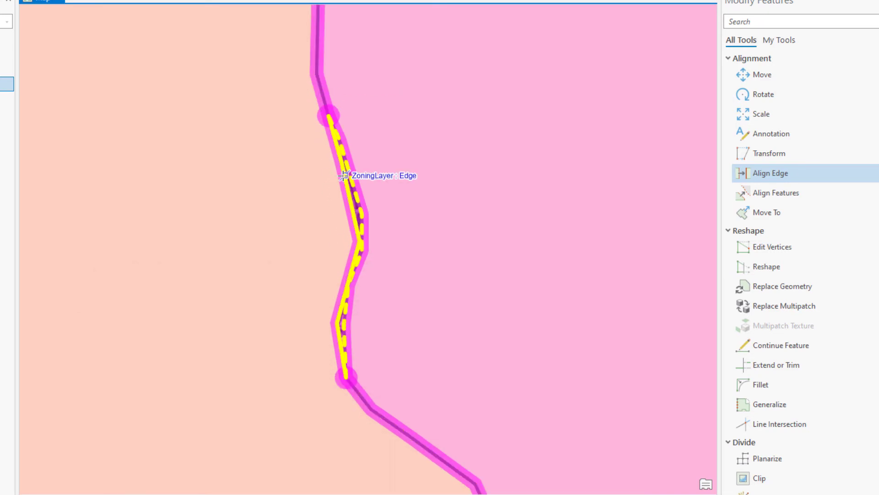
{"action": "left_click", "coordinate": [344, 176]}
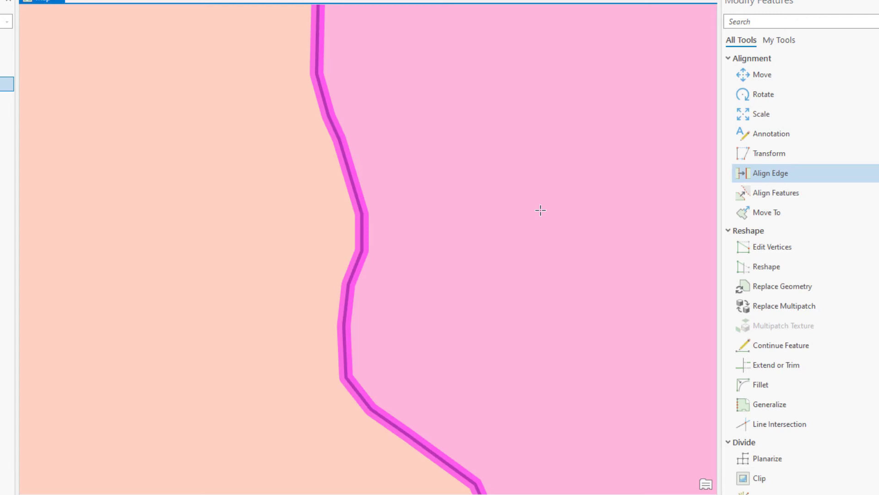
Align the edge between the outer peach zone and the yellow zone just above their lower-right junction with the pink zone.
{"action": "scroll", "coordinate": [540, 210], "scroll_direction": "down", "scroll_amount": 1}
{"action": "left_click_drag", "start_coordinate": [481, 234], "coordinate": [257, 196]}
{"action": "scroll", "coordinate": [257, 197], "scroll_direction": "down", "scroll_amount": 1}
{"action": "left_click_drag", "start_coordinate": [480, 335], "coordinate": [315, 119]}
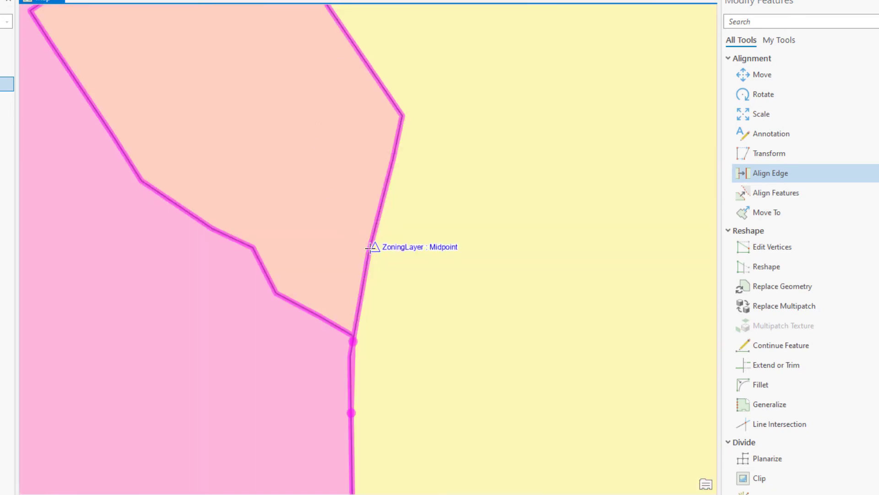
Align the curved boundary between the pink zone and the outer peach zone near the pink zone's upper-right bend.
{"action": "left_click_drag", "start_coordinate": [265, 285], "coordinate": [362, 494]}
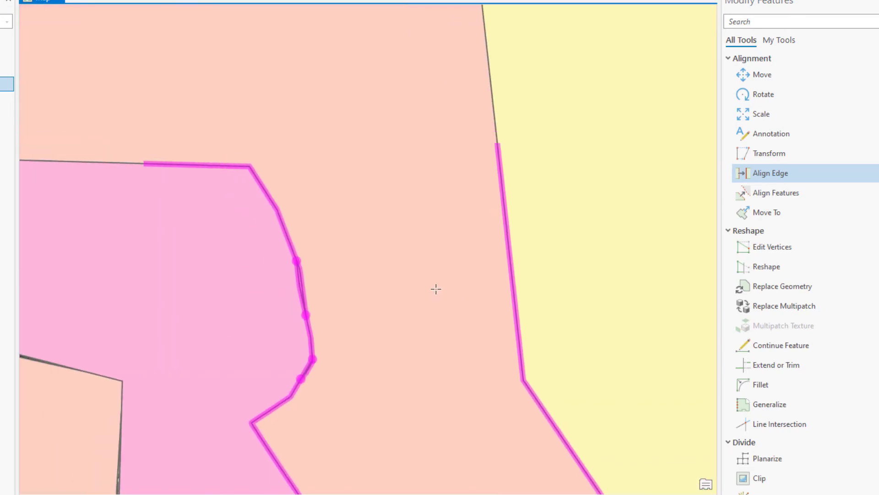
{"action": "left_click", "coordinate": [302, 291]}
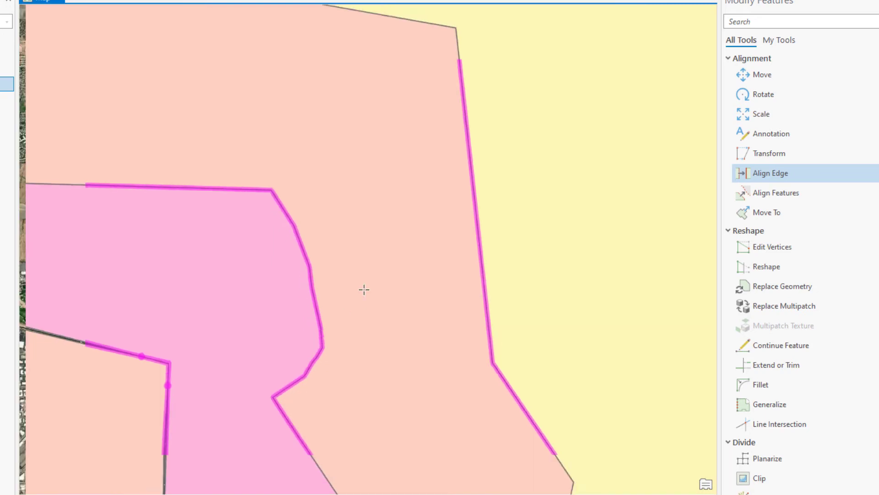
Align the inner peach zone's upper and right-hand edges with the pink zone around their shared corner.
{"action": "scroll", "coordinate": [364, 290], "scroll_direction": "down", "scroll_amount": 1}
{"action": "left_click_drag", "start_coordinate": [271, 348], "coordinate": [362, 183]}
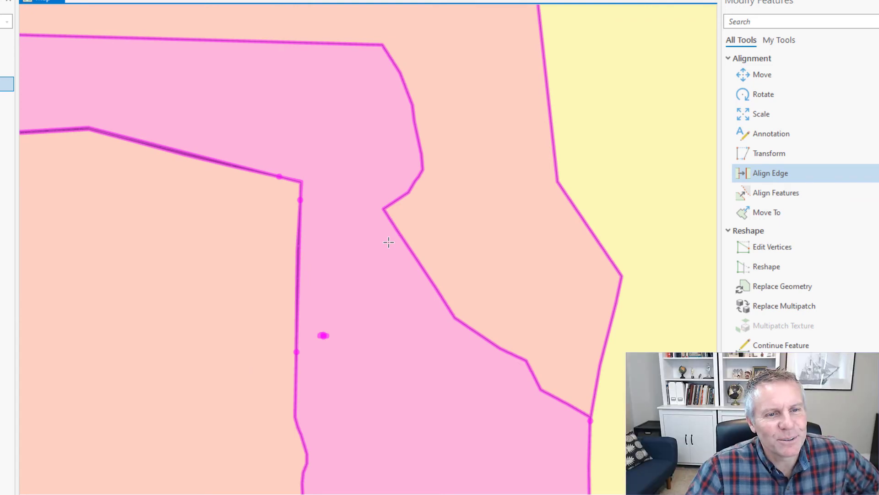
{"action": "scroll", "coordinate": [376, 247], "scroll_direction": "up", "scroll_amount": 3}
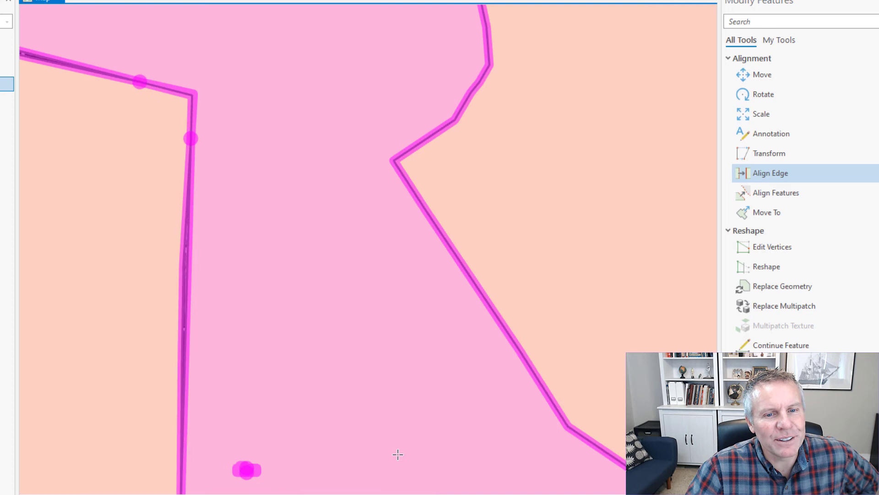
{"action": "left_click_drag", "start_coordinate": [398, 454], "coordinate": [590, 217]}
{"action": "scroll", "coordinate": [367, 261], "scroll_direction": "down", "scroll_amount": 2}
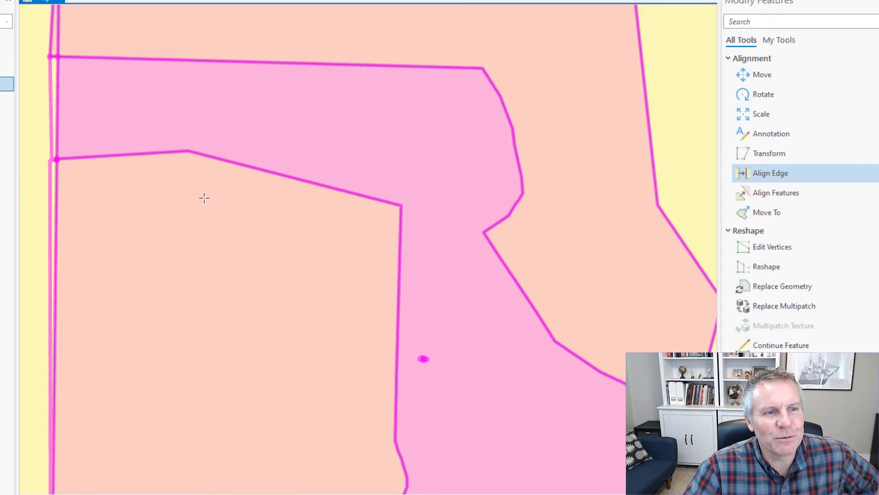
Try to align the outer edge of the narrow sliver along the left side of the outer peach and pink zones.
{"action": "scroll", "coordinate": [470, 323], "scroll_direction": "down", "scroll_amount": 2}
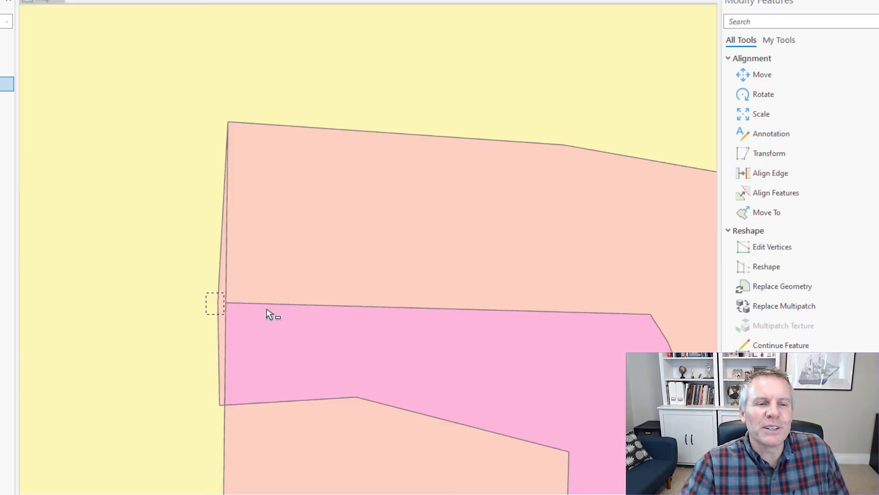
{"action": "mouse_move", "coordinate": [226, 291]}
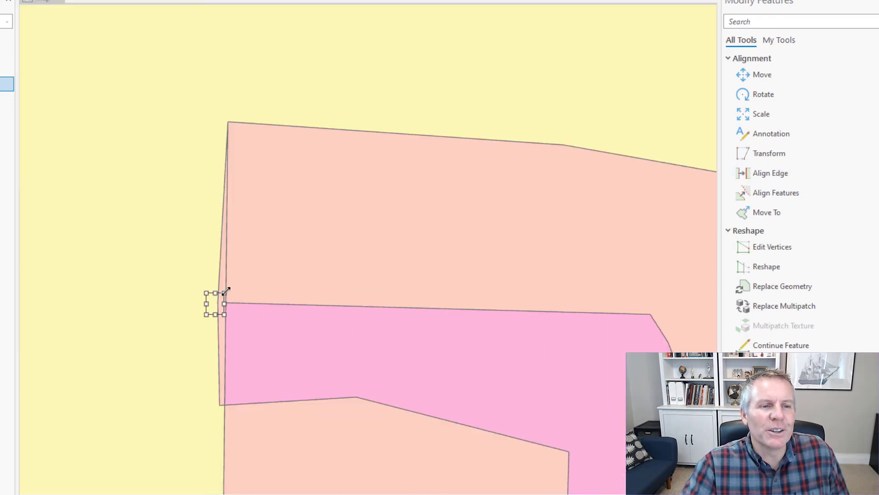
{"action": "left_click", "coordinate": [760, 174]}
{"action": "left_click", "coordinate": [216, 298]}
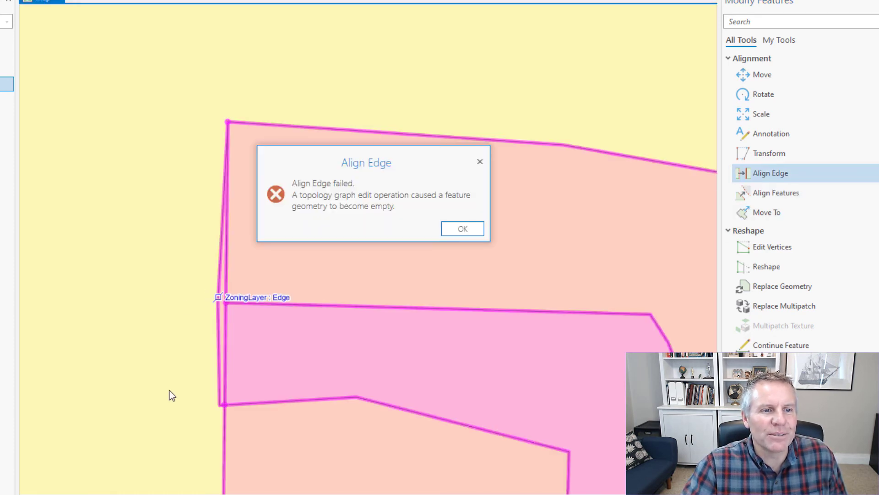
{"action": "left_click", "coordinate": [463, 233]}
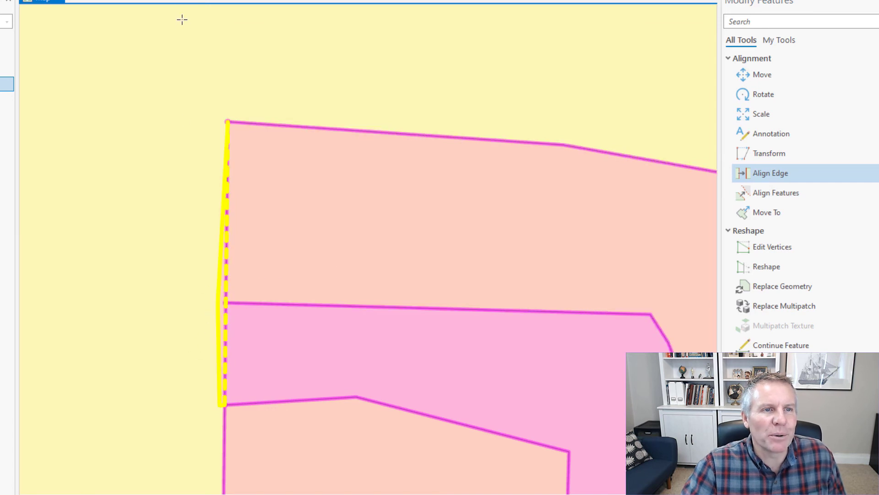
Select only the narrow sliver polygon overlapping the left side of the outer peach and pink zones, and delete it.
{"action": "left_click", "coordinate": [183, 1]}
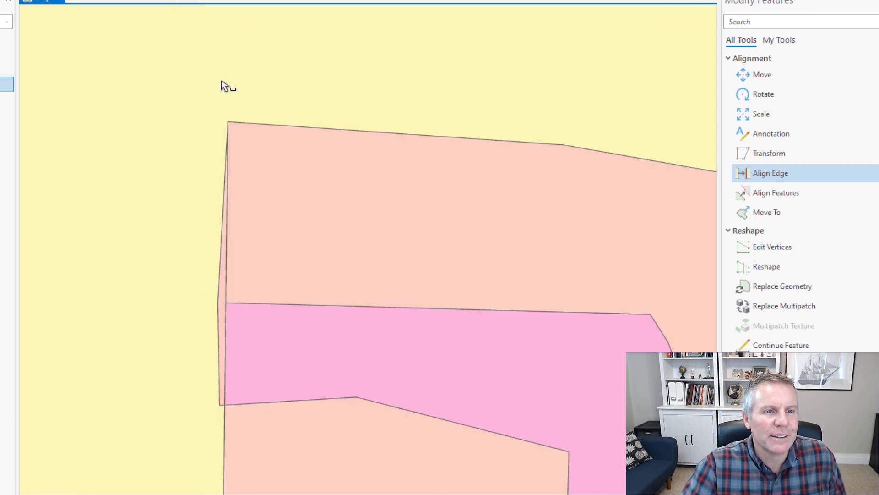
{"action": "left_click", "coordinate": [224, 269]}
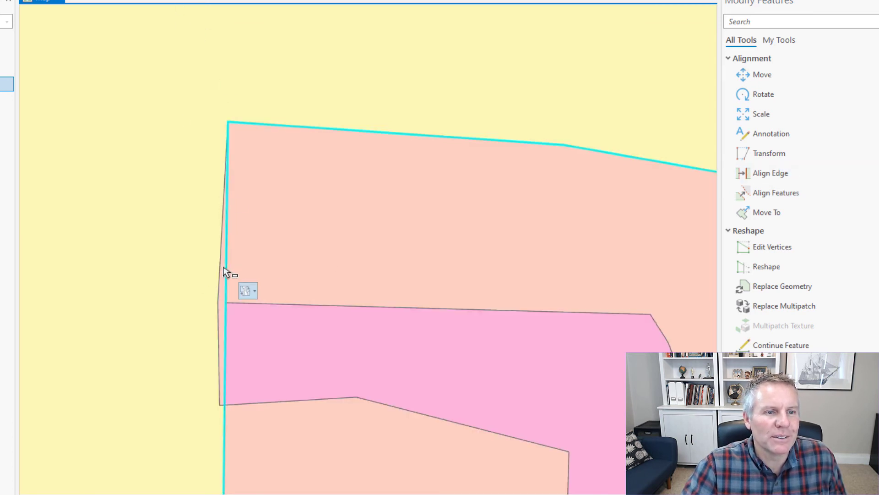
{"action": "left_click", "coordinate": [254, 292]}
{"action": "left_click", "coordinate": [264, 333]}
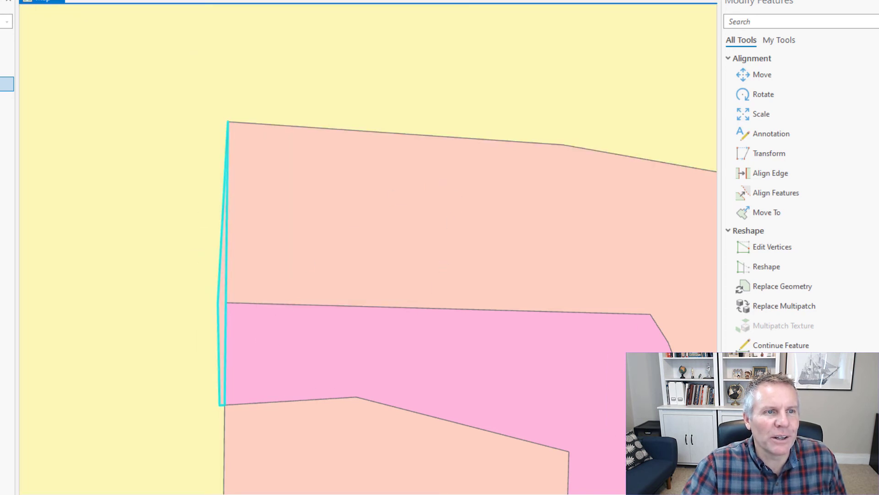
{"action": "key", "text": "Delete"}
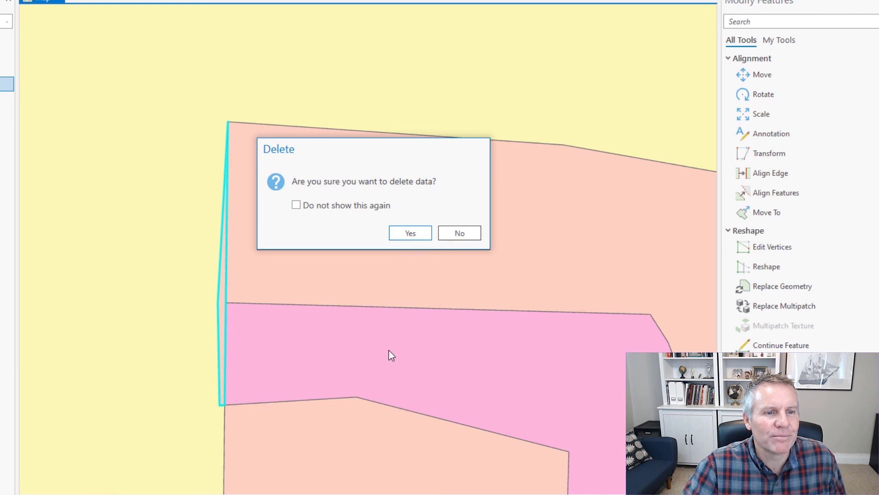
{"action": "left_click", "coordinate": [410, 233]}
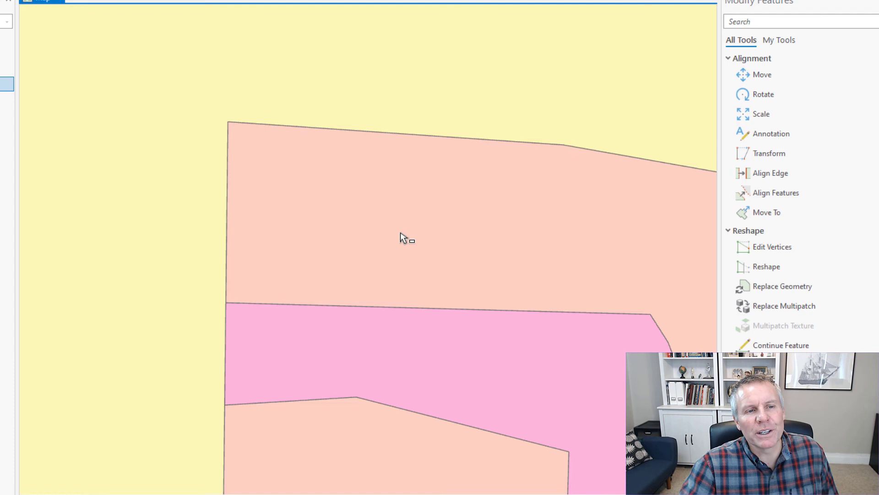
{"action": "scroll", "coordinate": [460, 368], "scroll_direction": "down", "scroll_amount": 4}
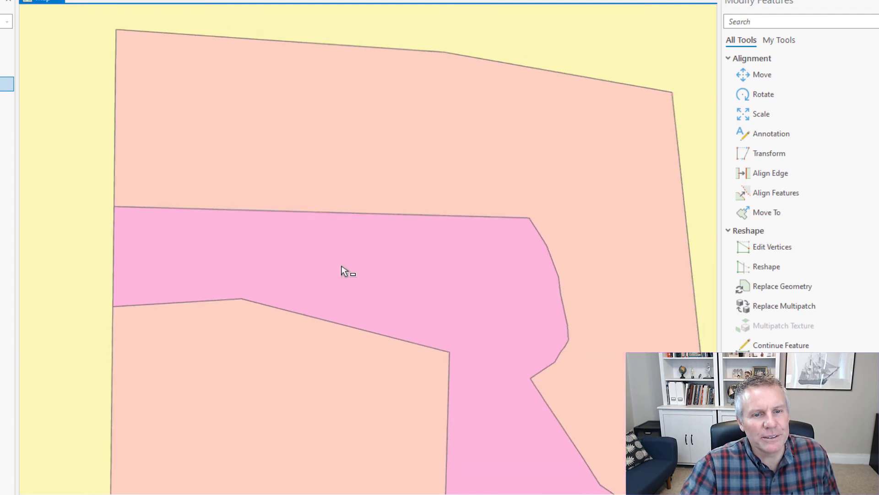